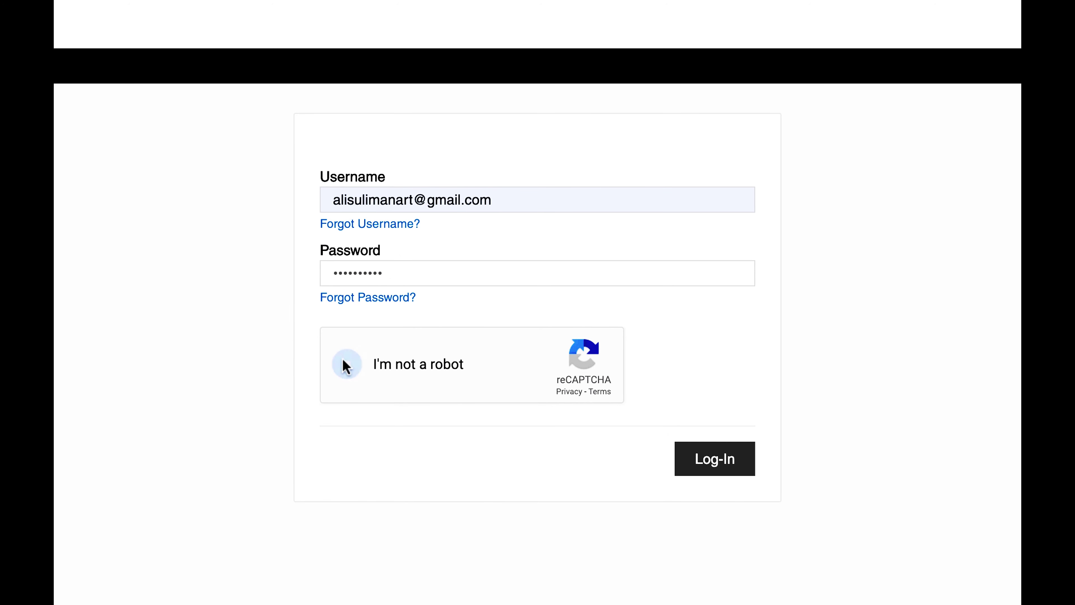
Step: Pass the reCAPTCHA 'I'm not a robot' check and submit the BlackBox login
click(347, 363)
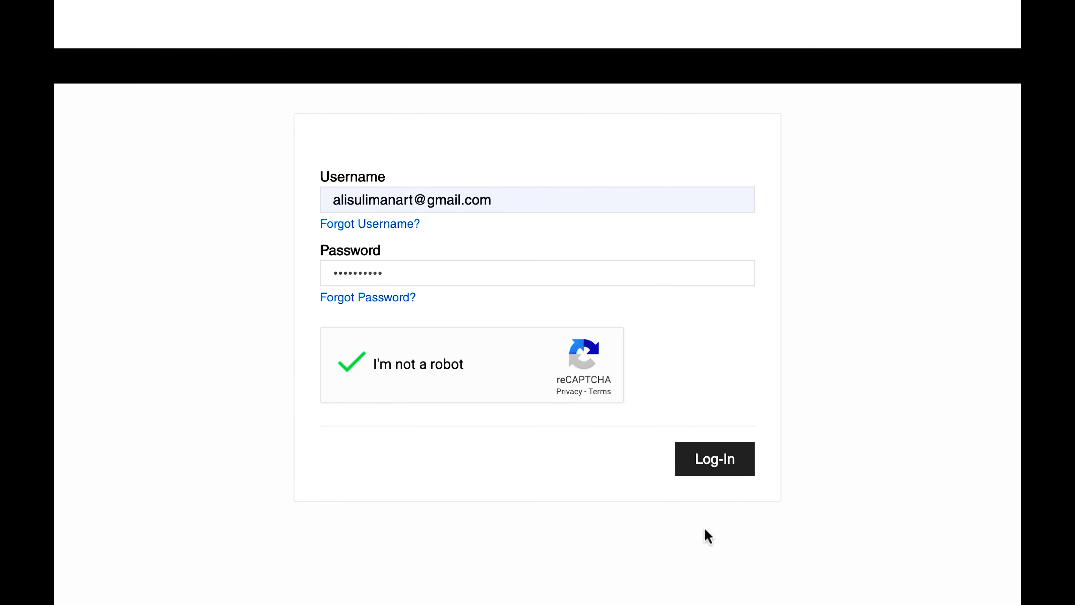
click(713, 462)
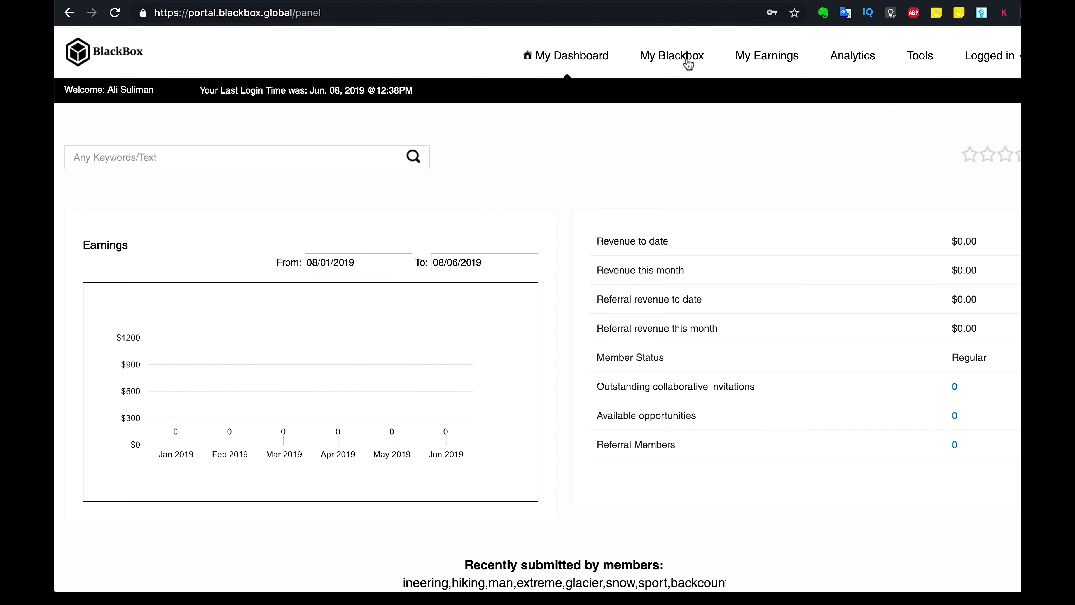
Step: Browse the uploaded footage list under My Blackbox, then open My Earnings
click(680, 65)
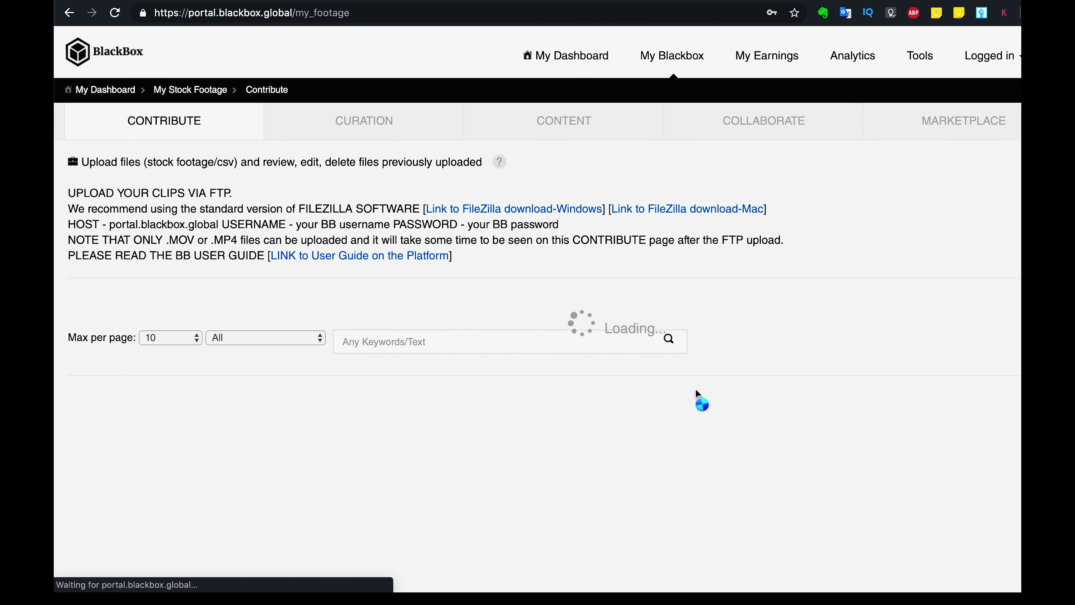
scroll(698, 400, down, 2)
scroll(698, 394, down, 3)
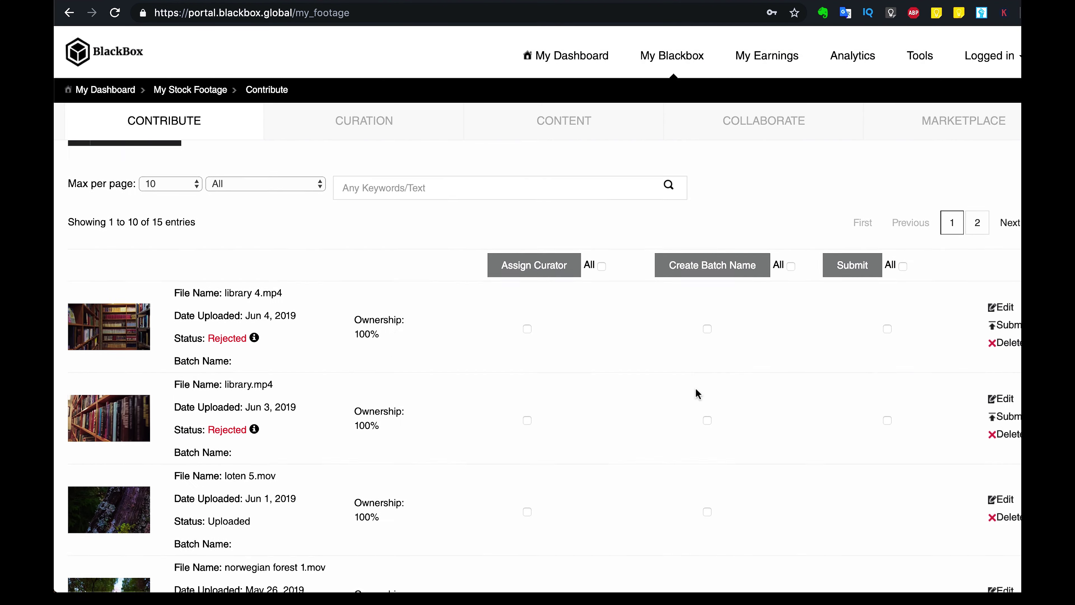
scroll(695, 387, up, 2)
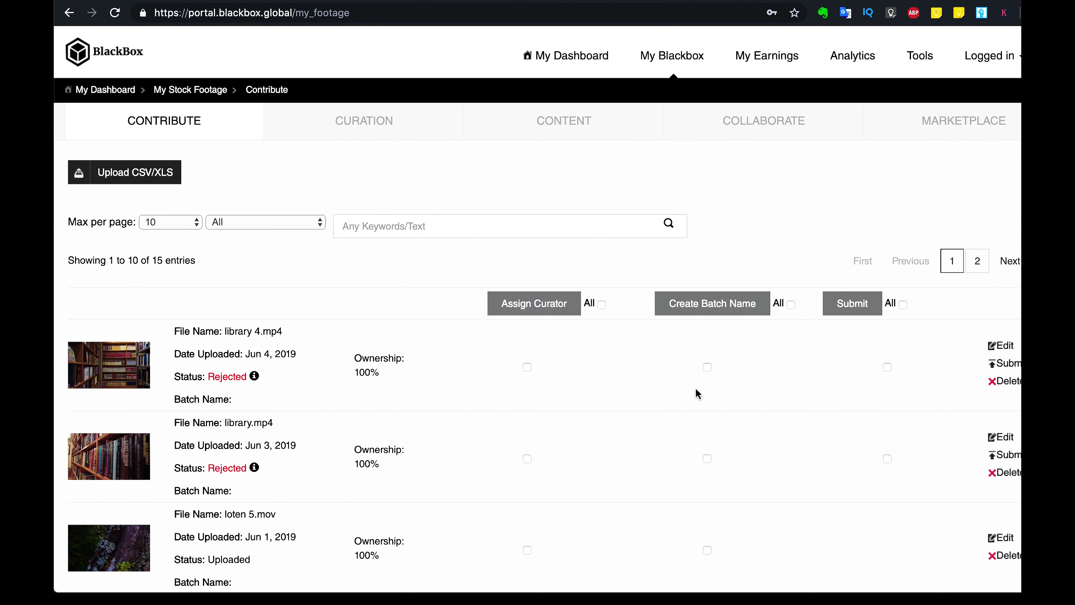
scroll(696, 393, down, 2)
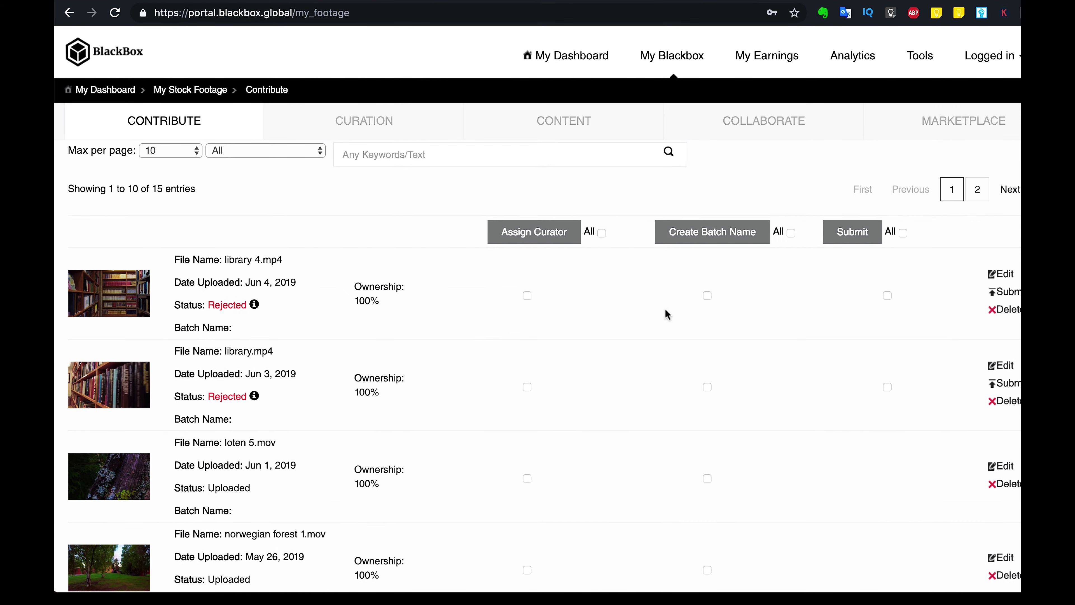
scroll(674, 429, down, 15)
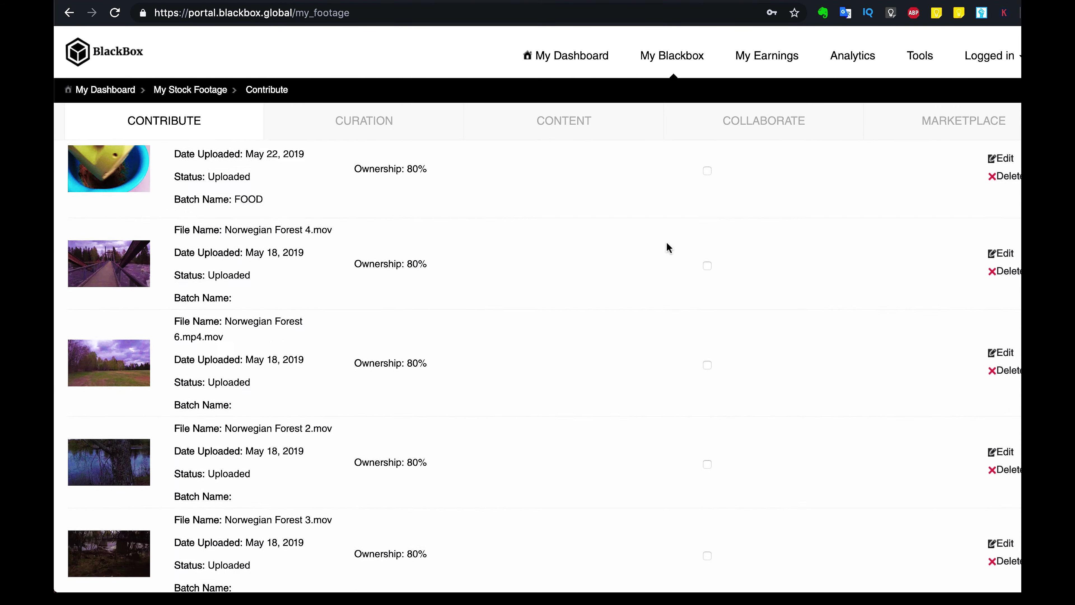
scroll(667, 247, down, 1)
scroll(667, 248, up, 20)
scroll(668, 248, down, 4)
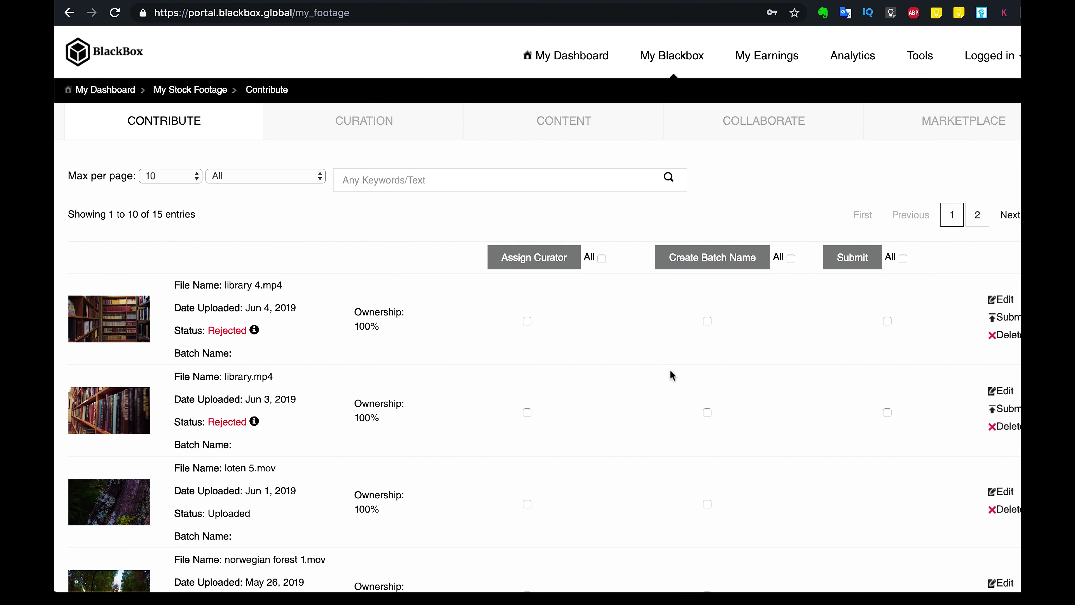
click(765, 64)
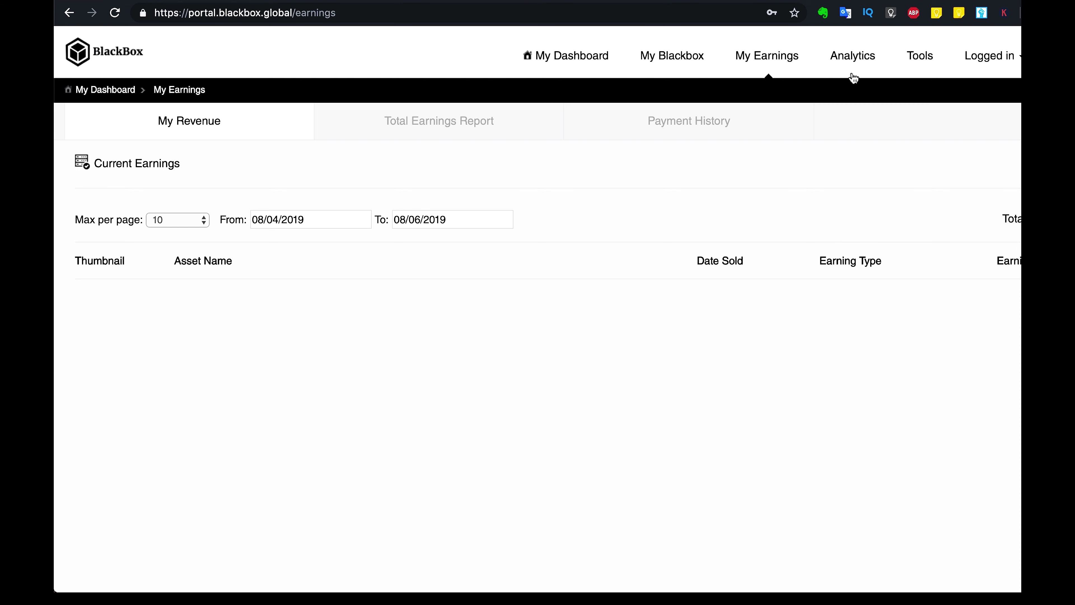
Step: Read through the Tools Usage Guide, then view its Forms & Templates tab
click(916, 68)
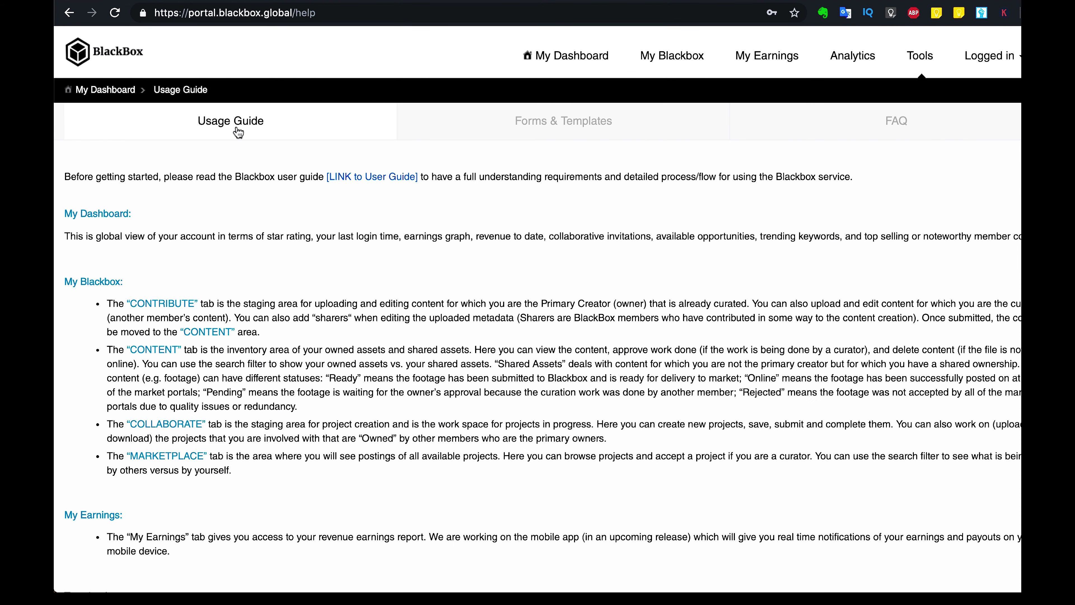
scroll(364, 389, down, 1)
scroll(364, 388, down, 1)
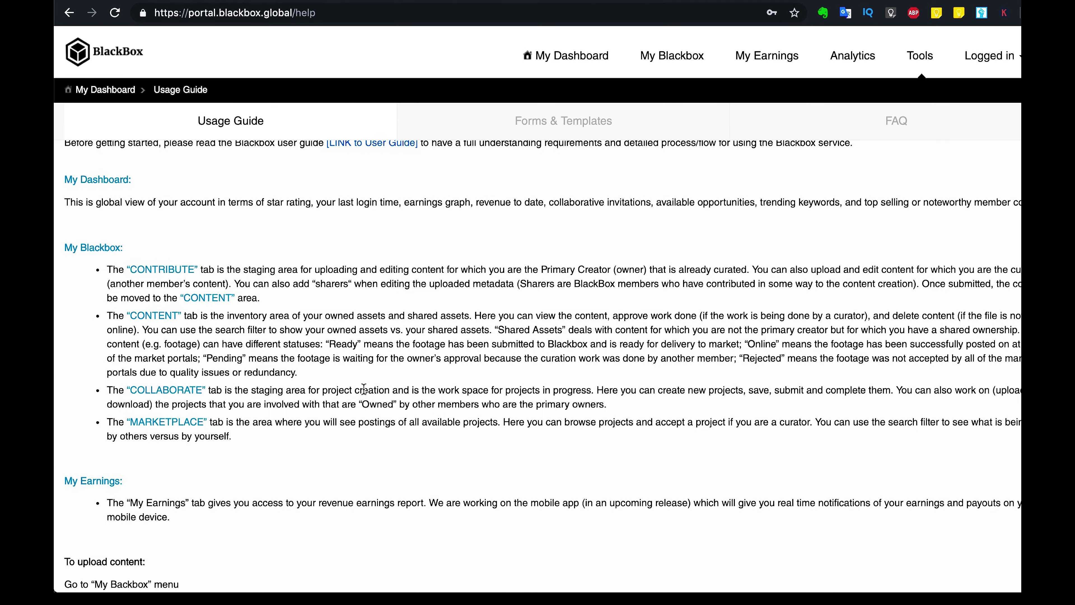
scroll(364, 389, down, 10)
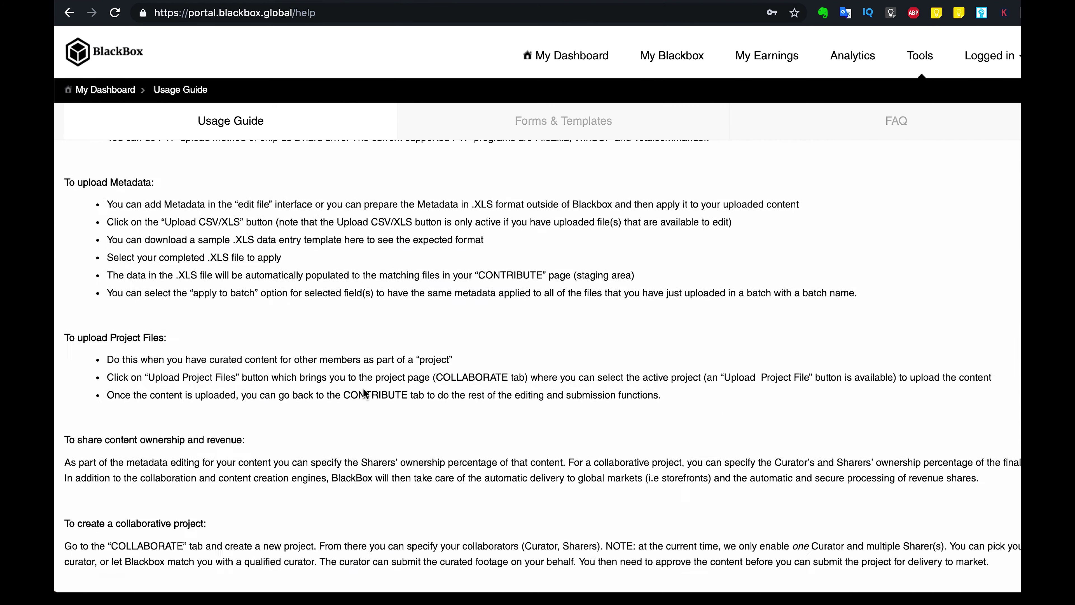
scroll(364, 393, up, 10)
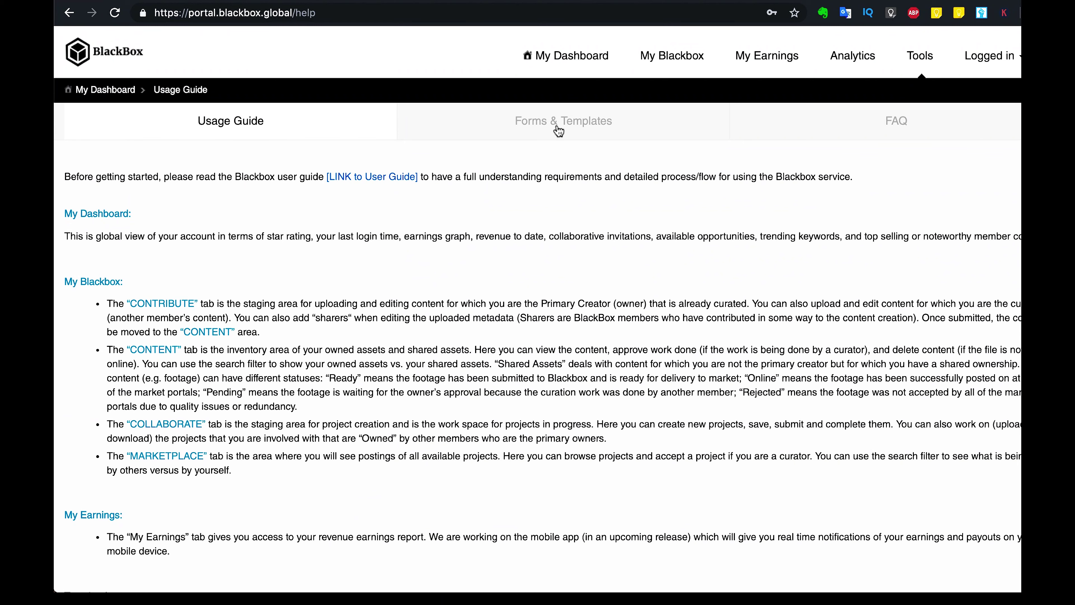
click(559, 130)
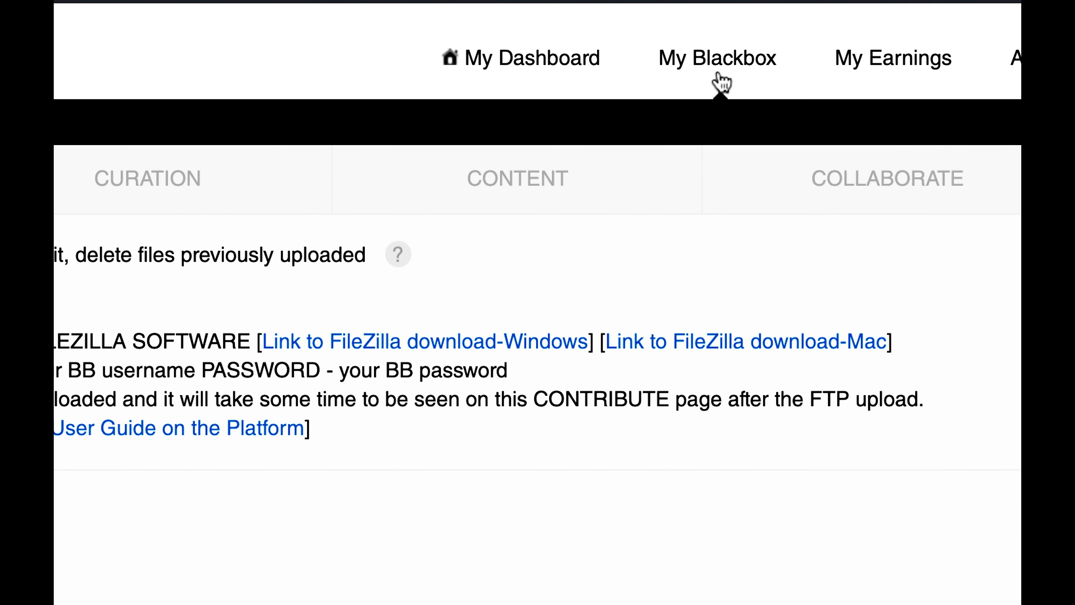
Step: Follow the 'Link to FileZilla download-Mac' in the Contribute page's FTP instructions
scroll(156, 315, down, 2)
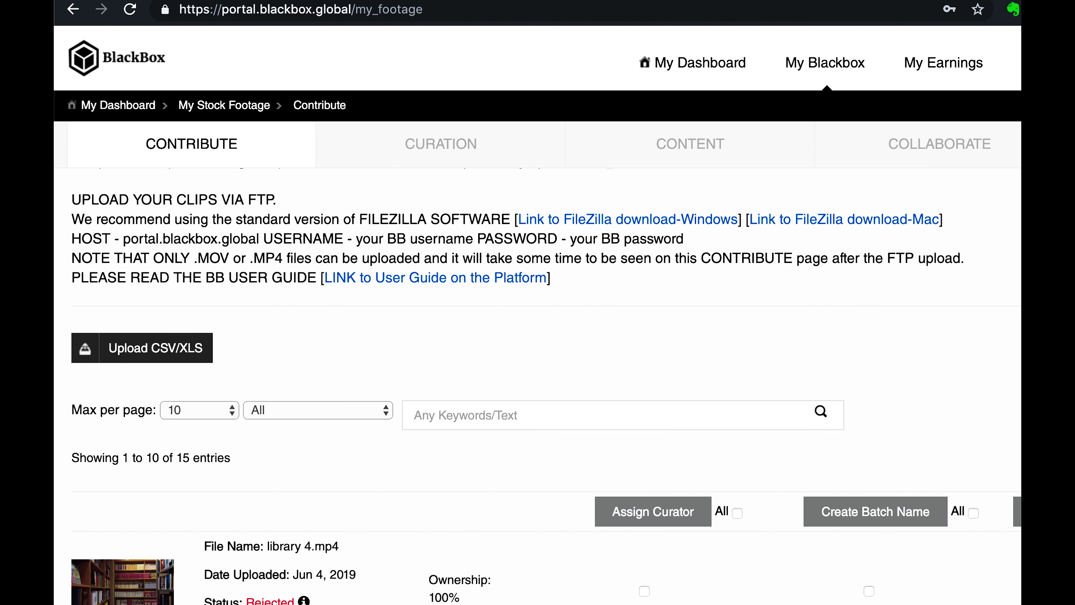
click(893, 220)
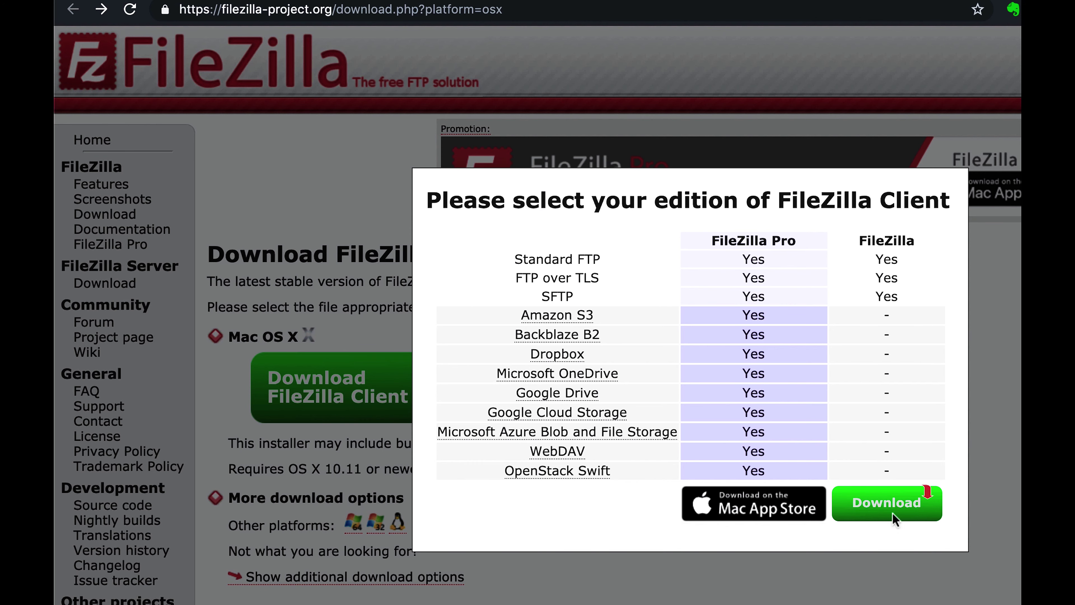
Step: Download the free FileZilla edition, accept its licence, and return to the BlackBox Contribute tab
click(864, 512)
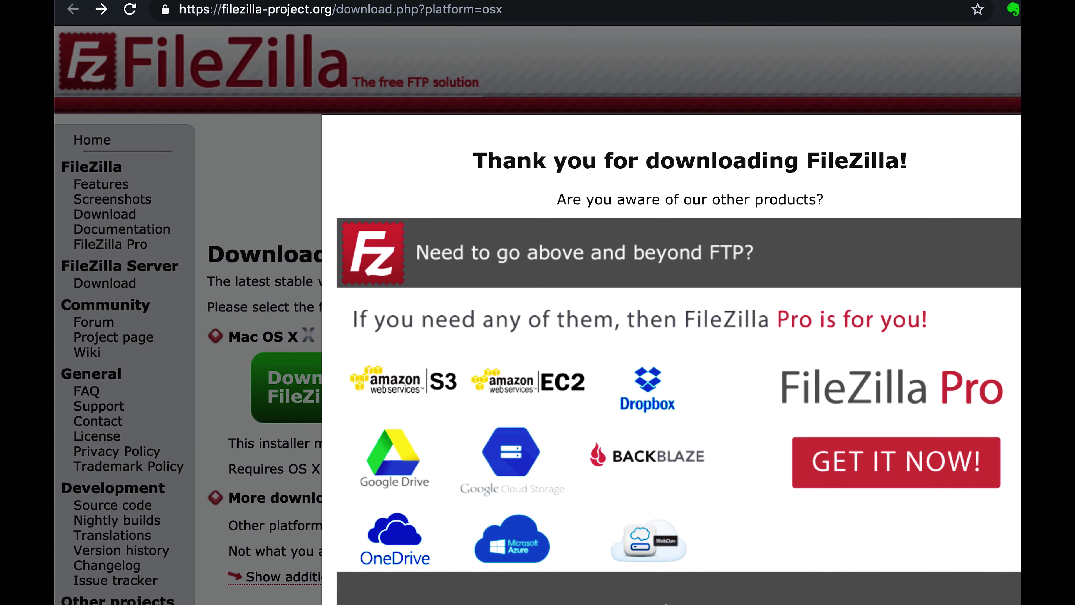
key(Escape)
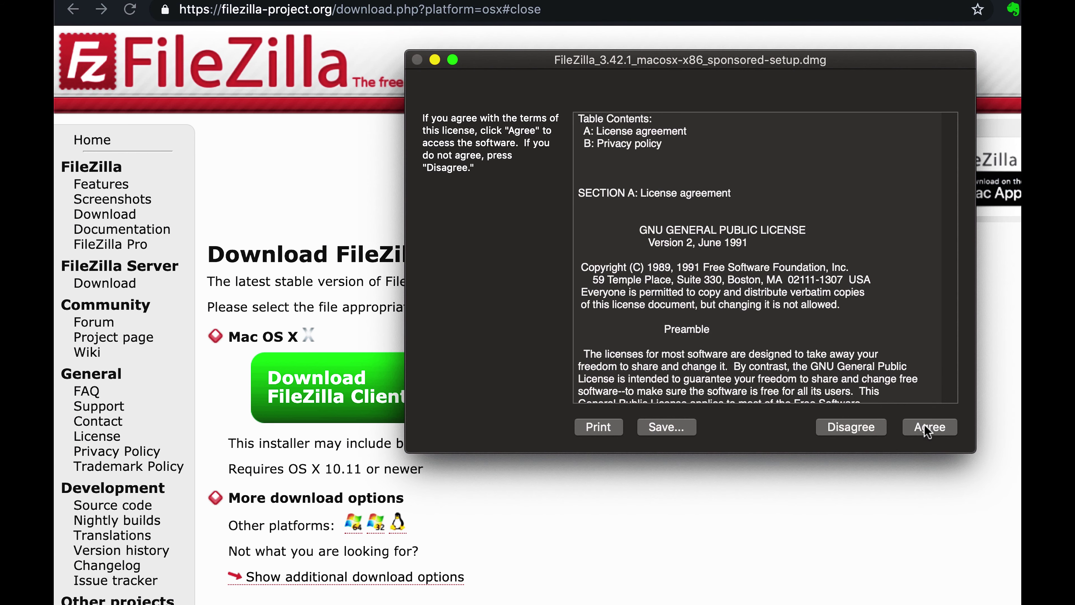
click(927, 428)
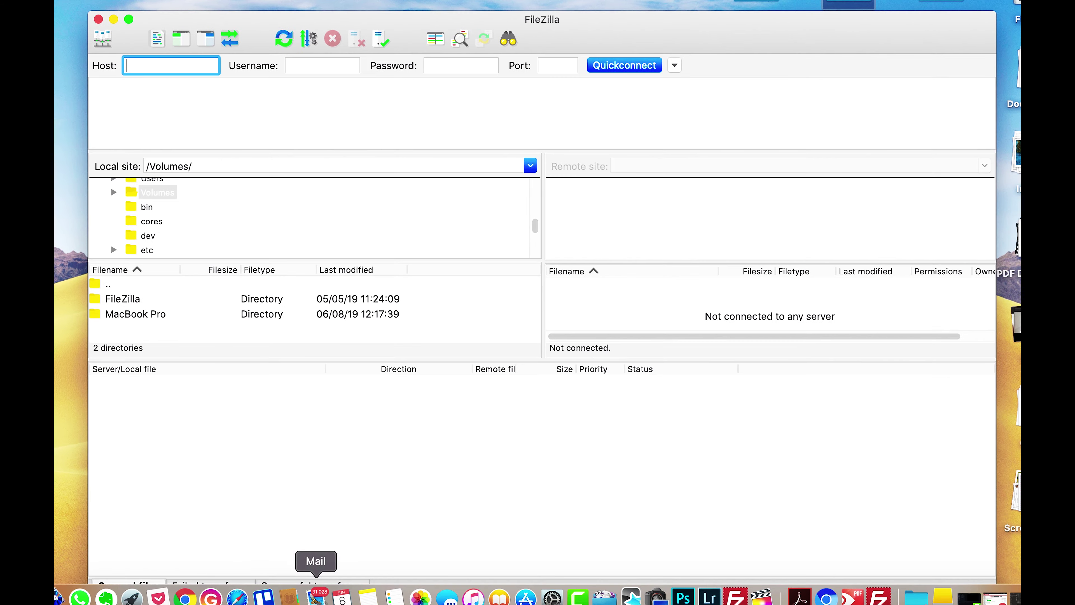
click(185, 597)
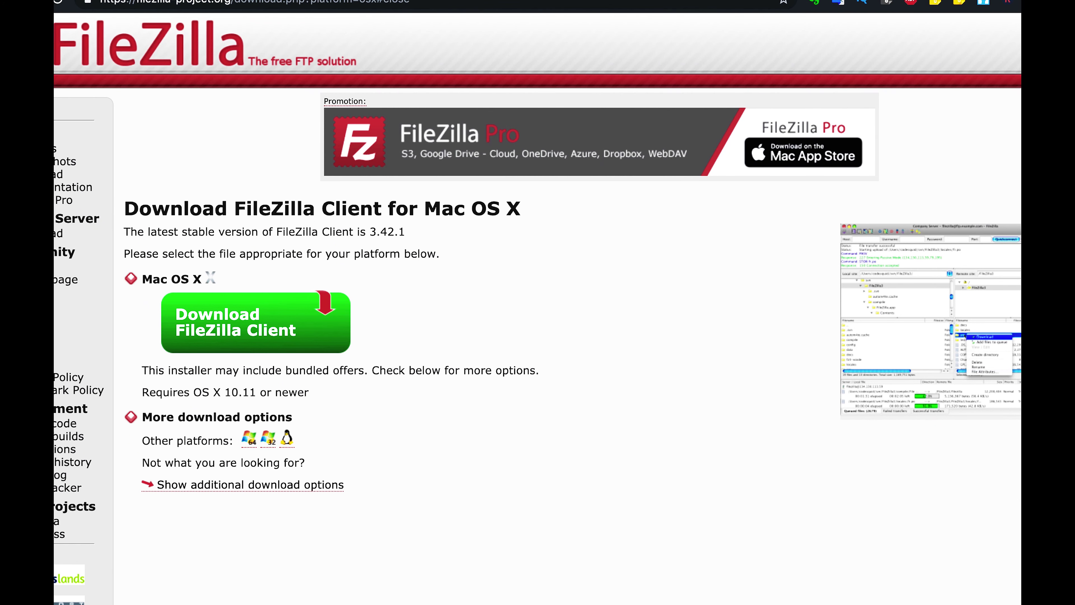
key(super+w)
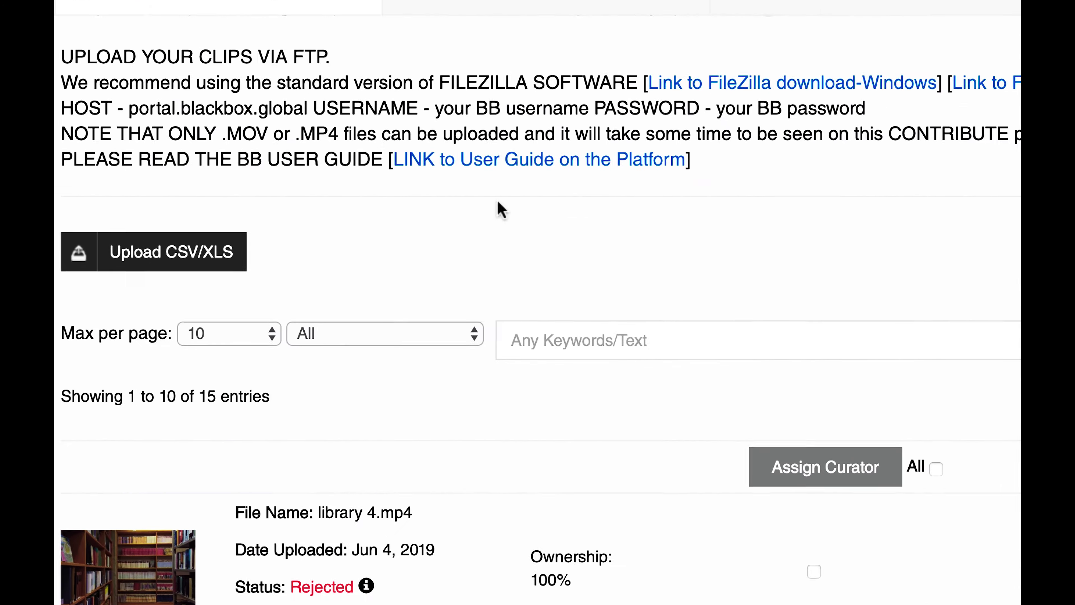
Step: Copy the FTP host address portal.blackbox.global from the Contribute page's HOST line
key(super+Tab)
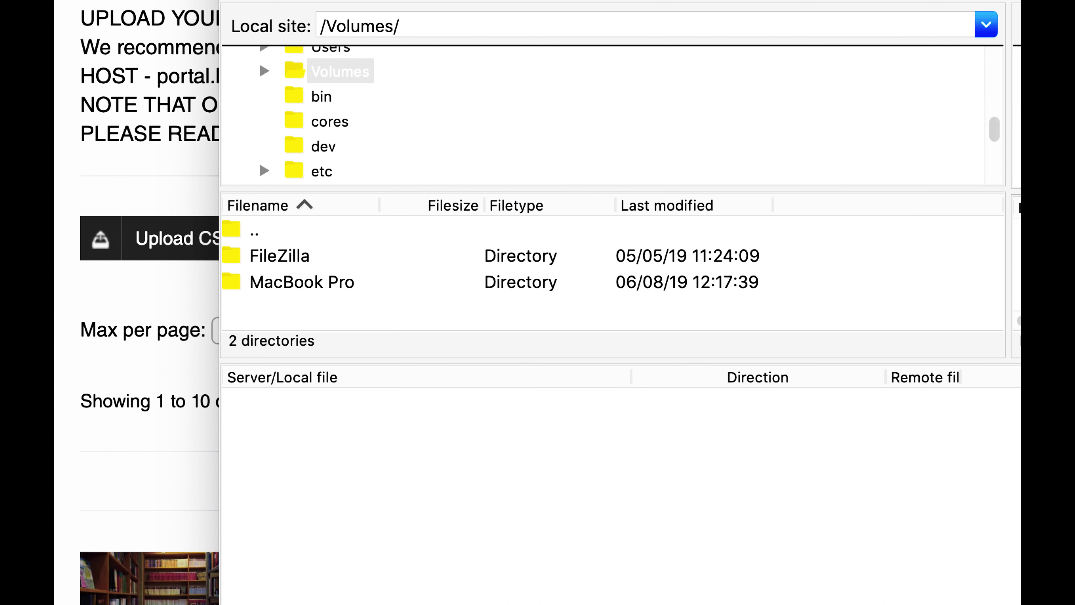
key(super+Tab)
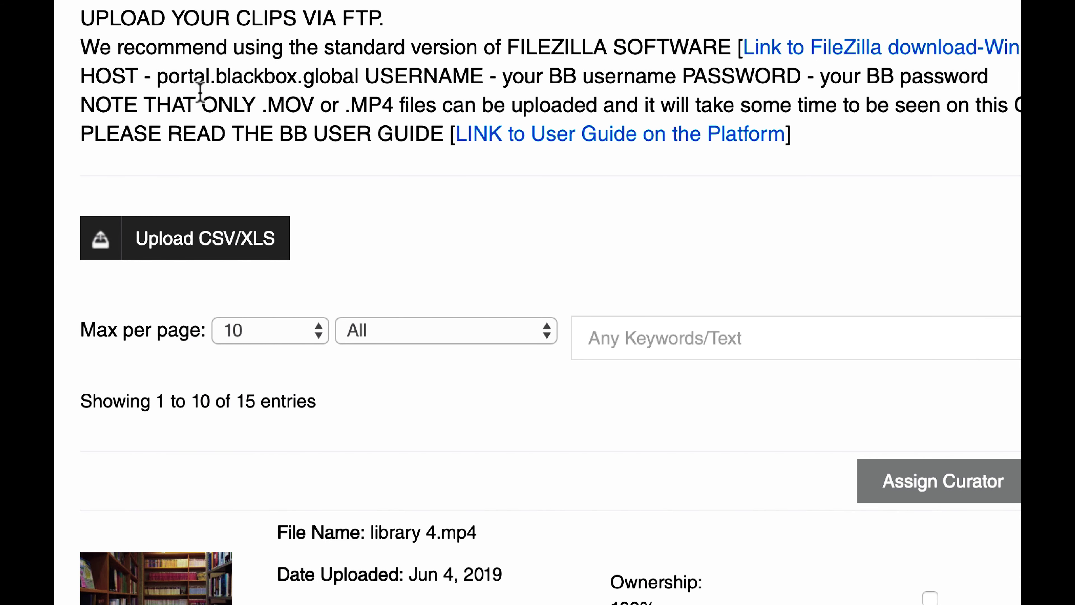
drag(158, 76, 365, 70)
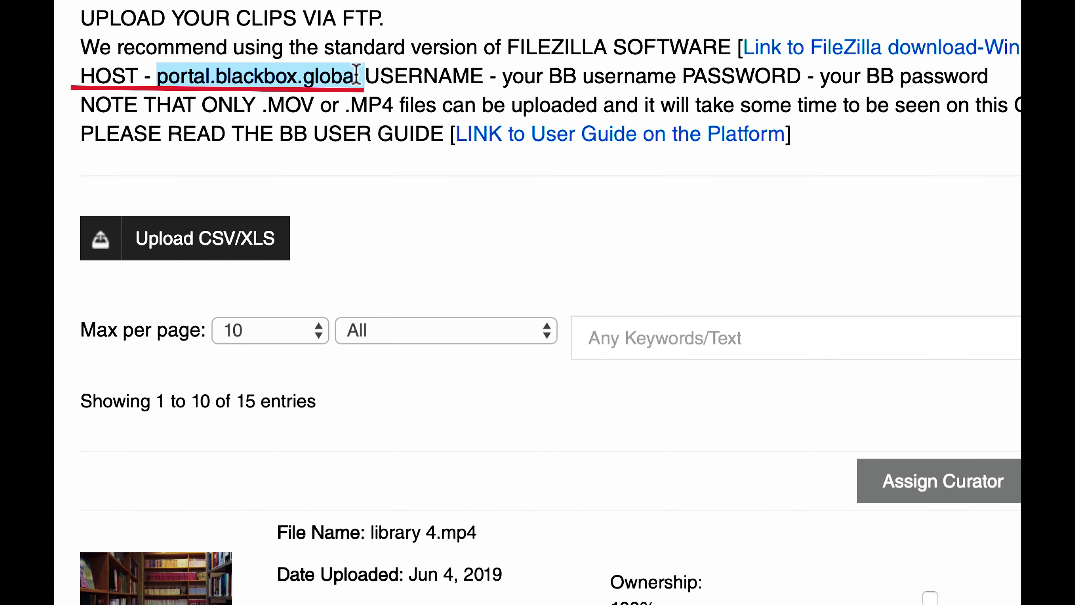
click(252, 90)
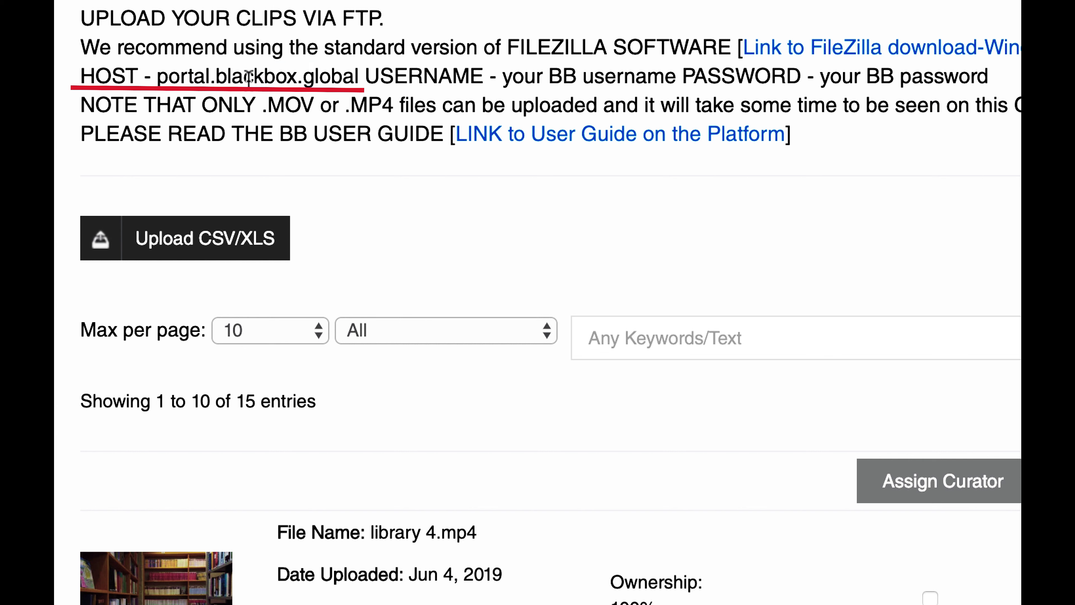
drag(359, 70, 163, 72)
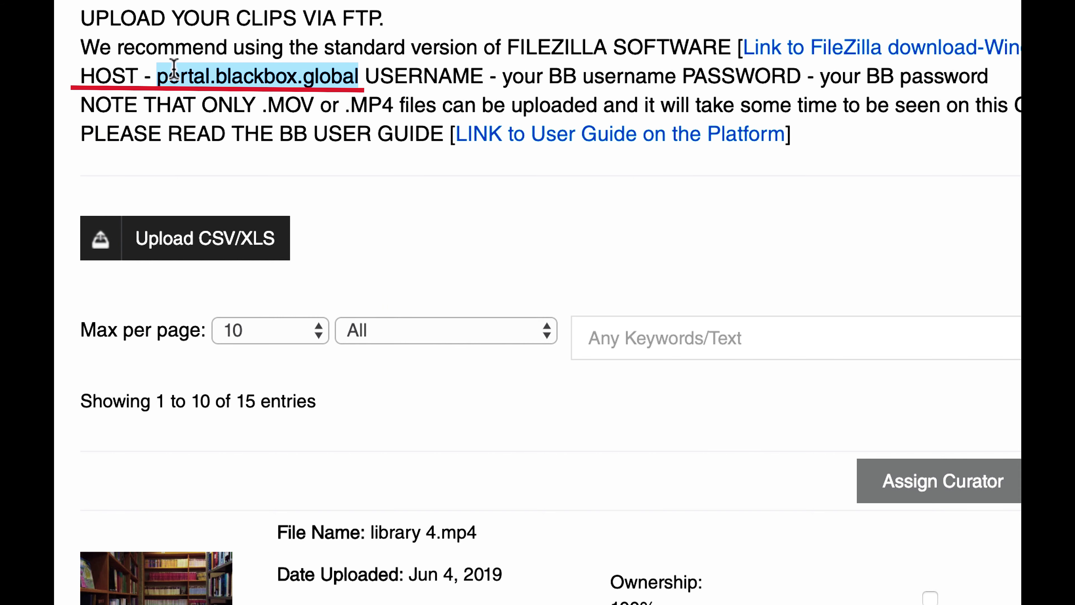
right_click(163, 72)
click(227, 121)
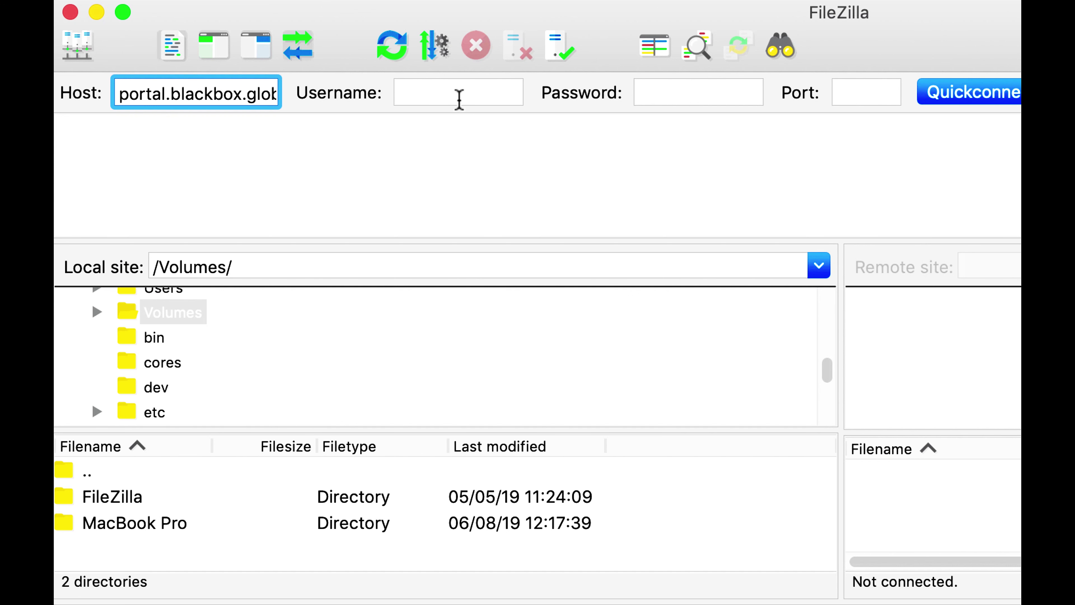
Step: Quickconnect FileZilla to the BlackBox FTP server using the account username and password
click(460, 98)
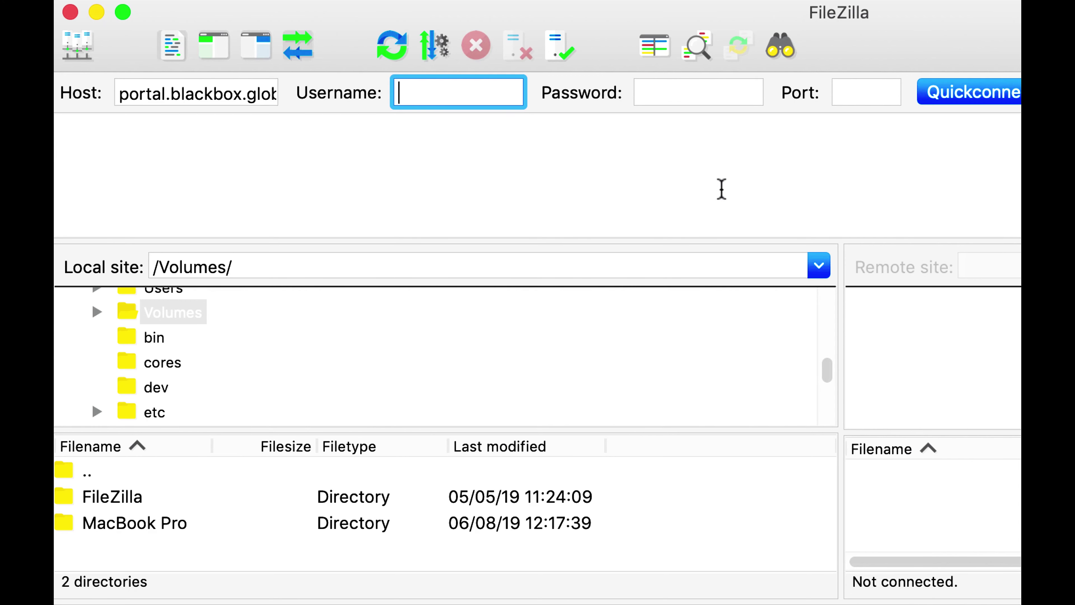
key(Tab)
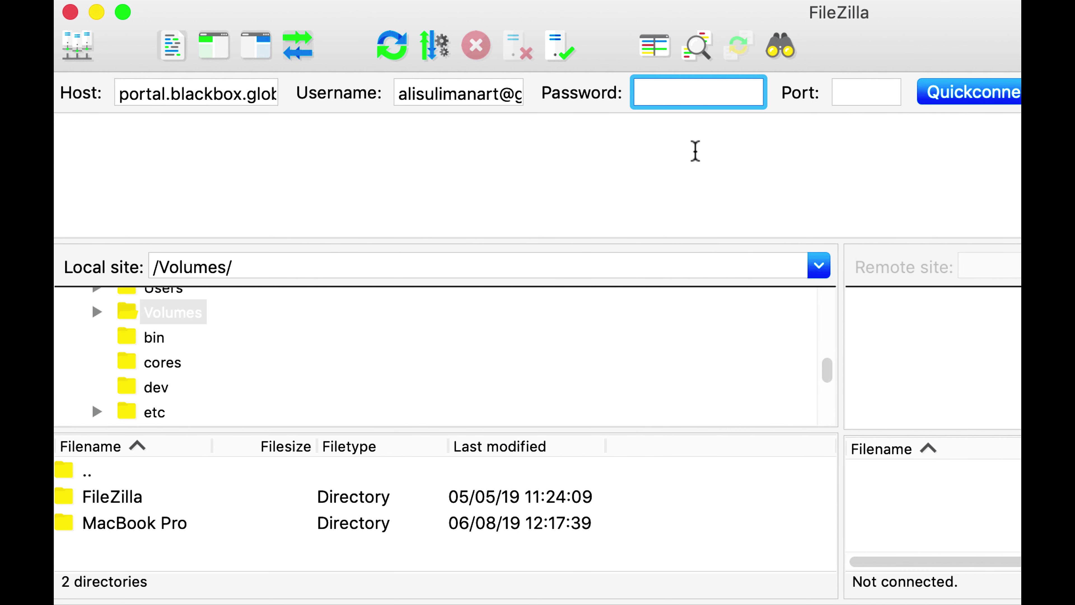
key(super+v)
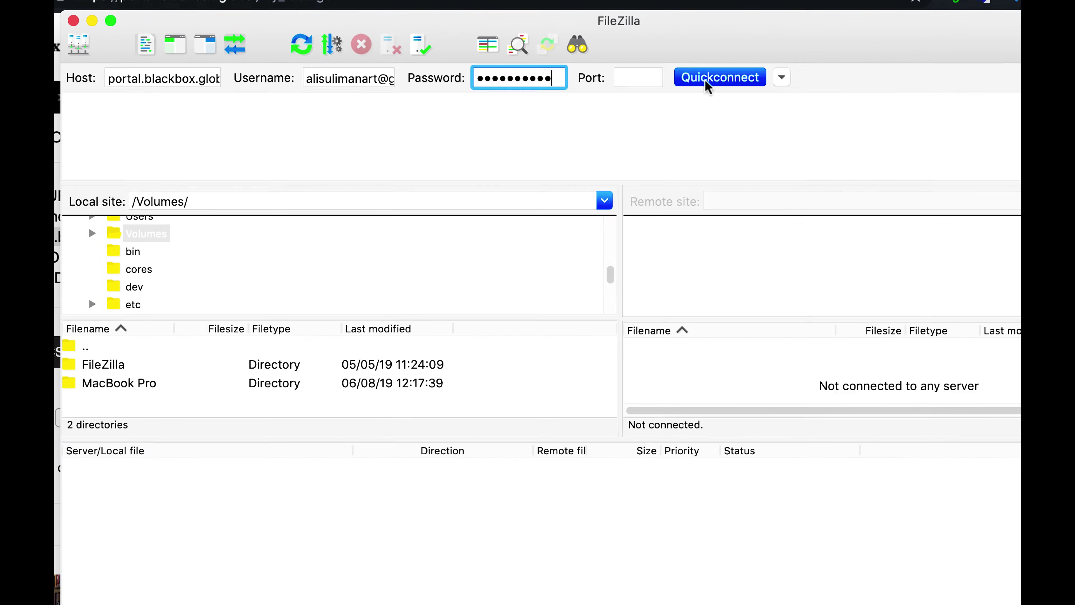
click(945, 102)
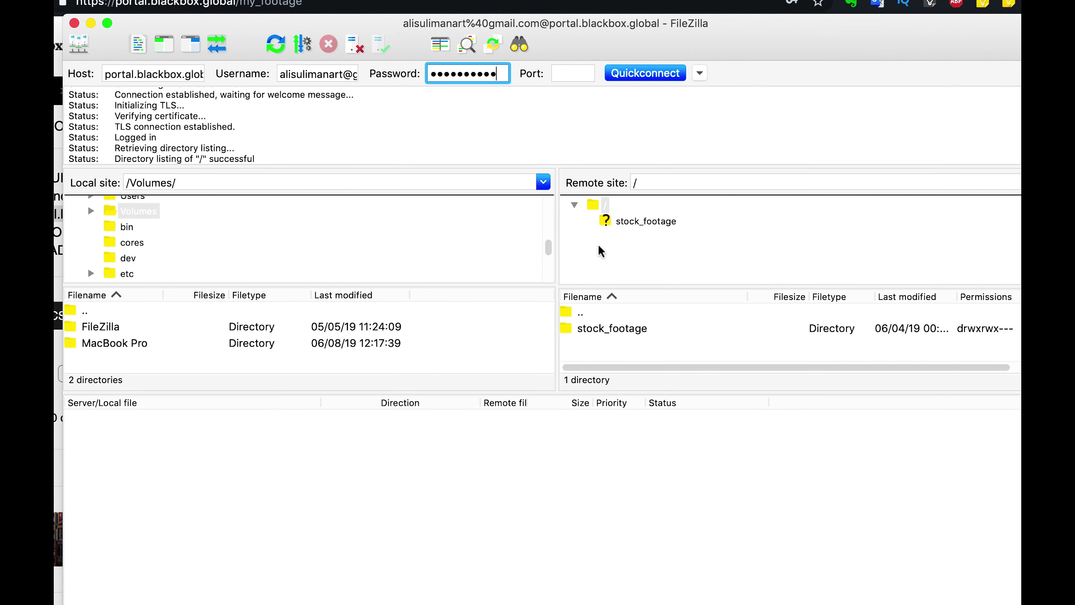
Step: Upload All of me .mp4 from the desktop into the remote stock_footage folder
drag(651, 47, 655, 38)
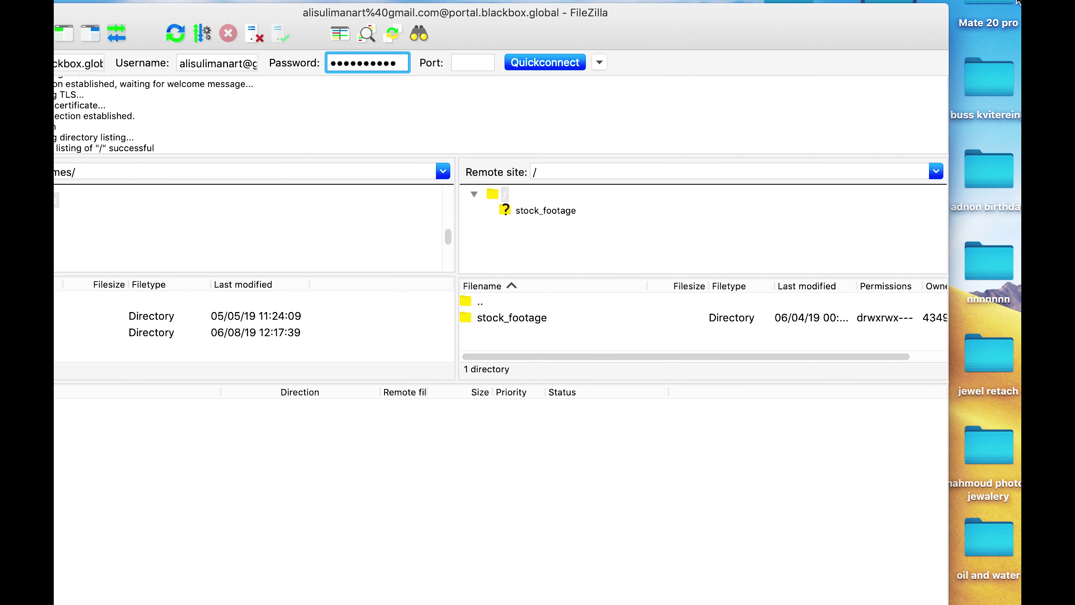
drag(811, 26, 774, 39)
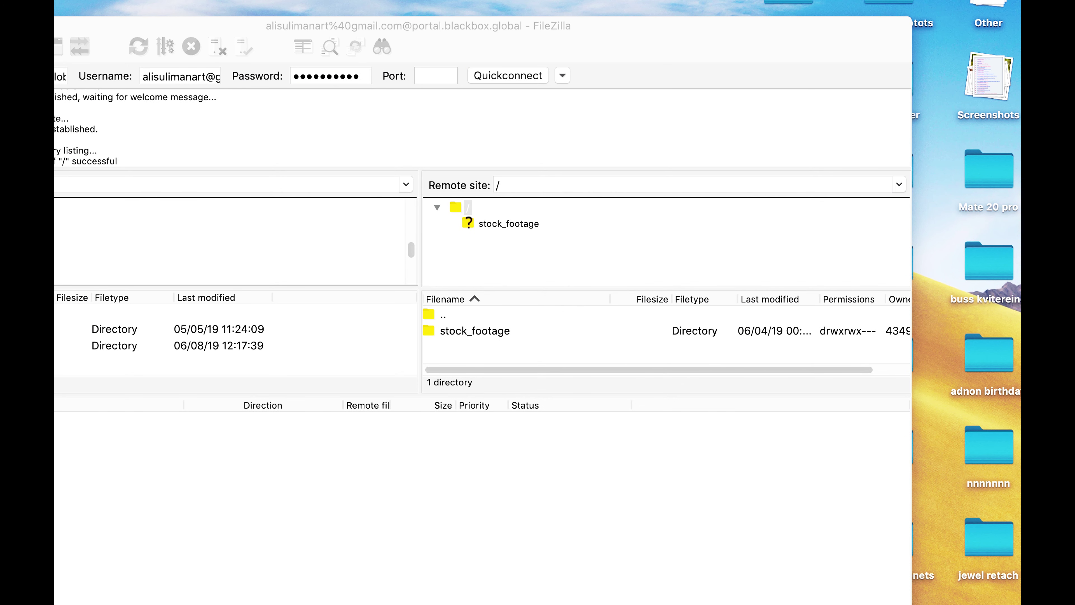
drag(989, 419, 500, 330)
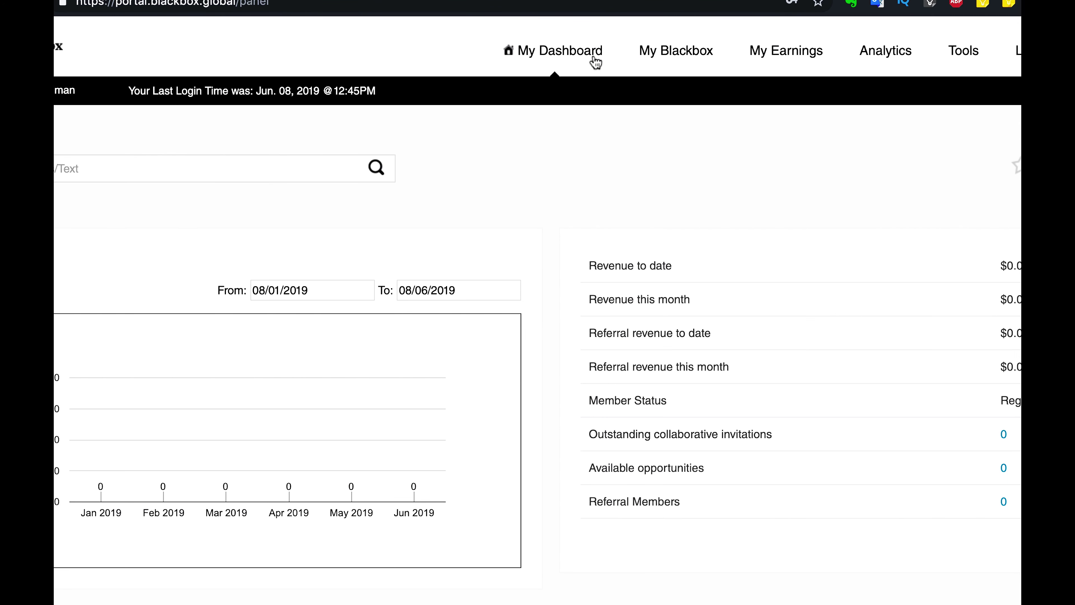
Step: Reload the Contribute clip list and open the Edit form for loten 5.mov
click(678, 59)
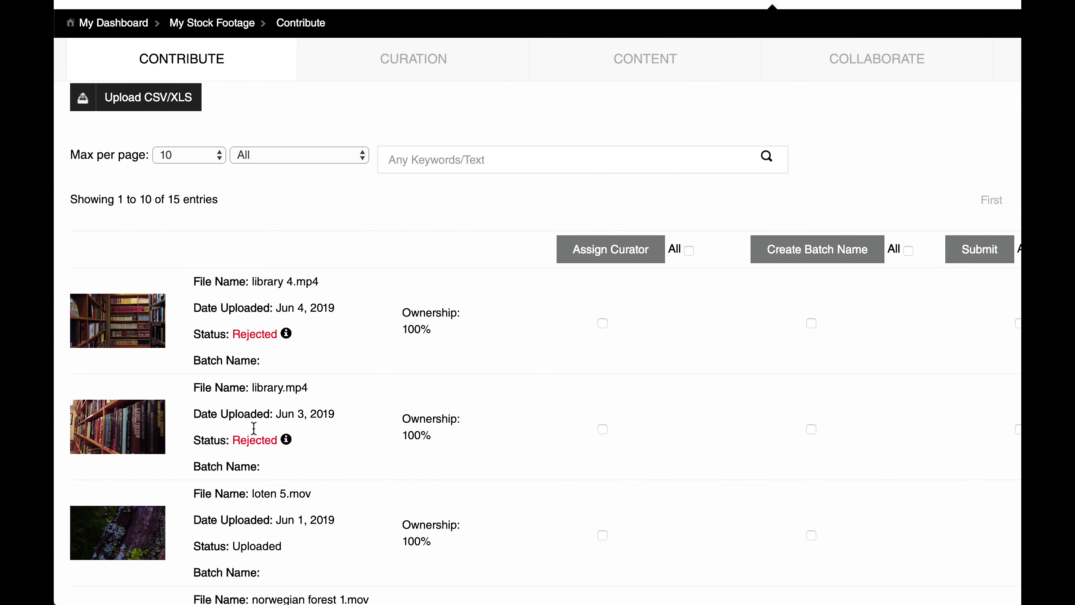
scroll(346, 408, down, 3)
scroll(346, 408, down, 2)
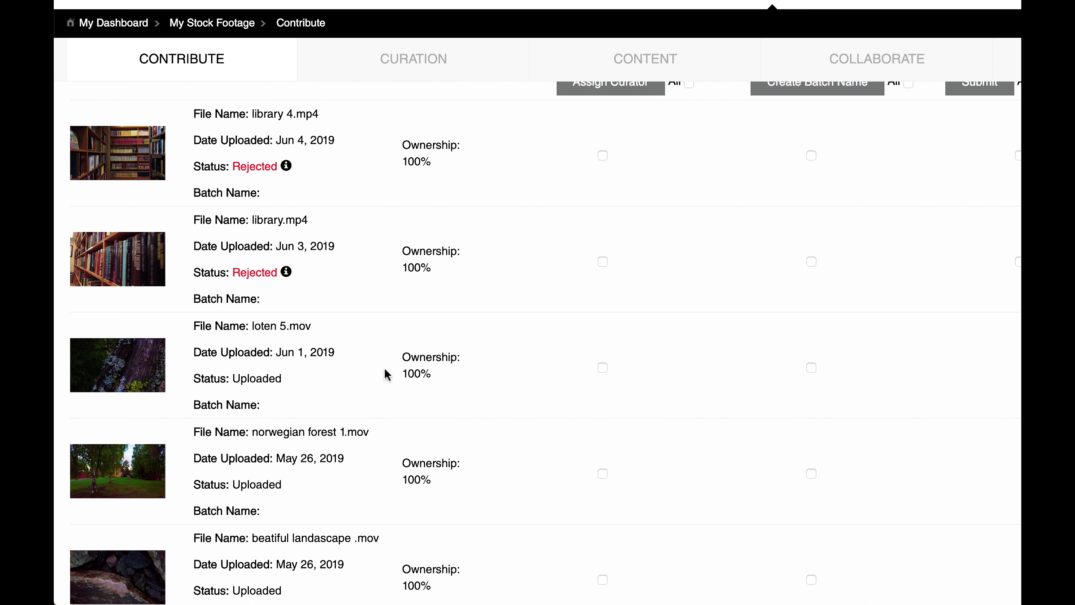
scroll(384, 373, up, 8)
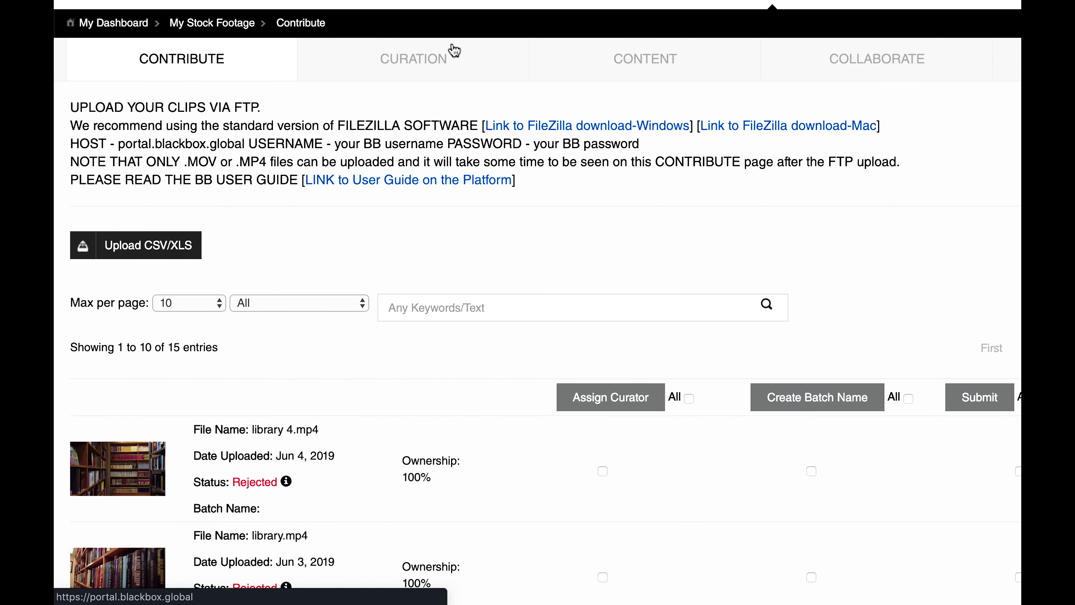
click(455, 50)
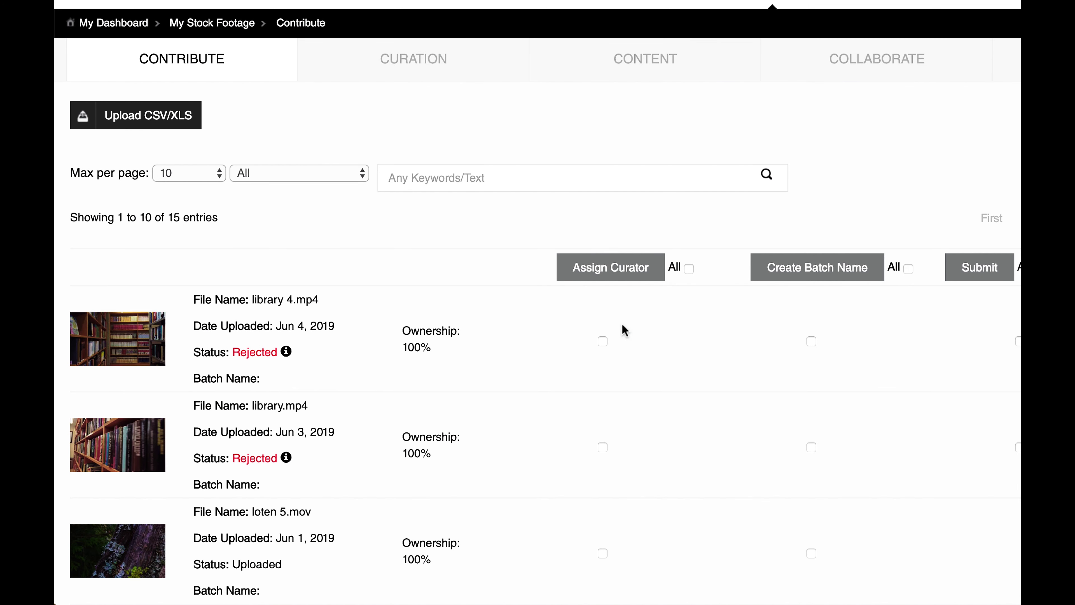
scroll(622, 326, down, 5)
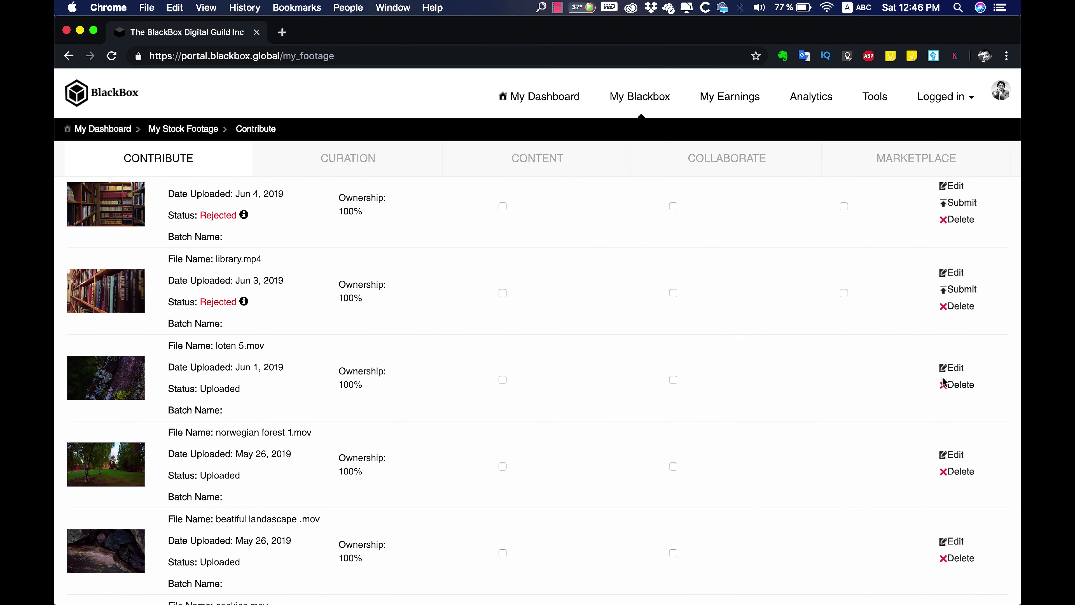
click(954, 368)
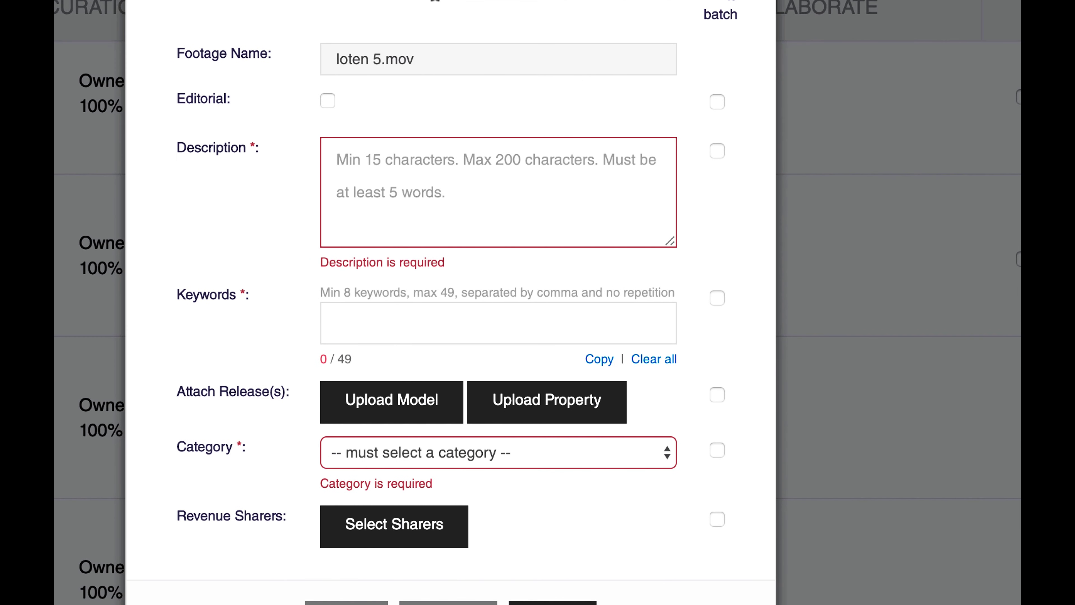